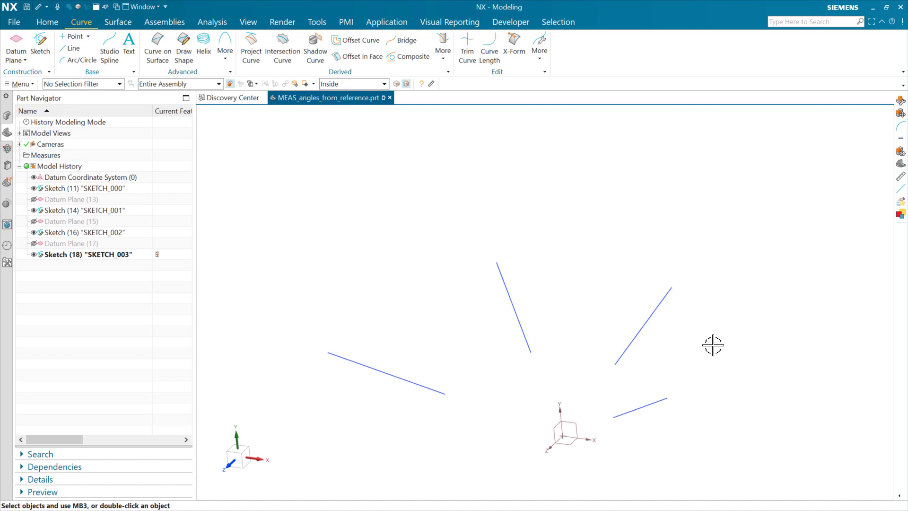
- Orbit around the sketch lines, select SKETCH_000 and SKETCH_001, and show Datum Plane (13)
mouse_move(712, 346)
middle_down()
mouse_move(699, 371)
mouse_move(717, 350)
mouse_move(710, 331)
mouse_move(707, 346)
mouse_move(721, 338)
mouse_move(717, 392)
mouse_move(711, 378)
mouse_move(578, 403)
middle_up()
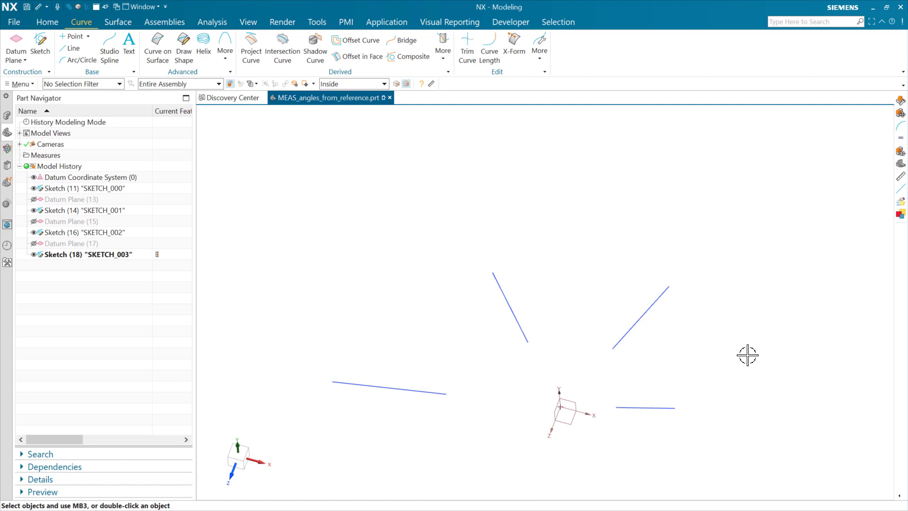
mouse_move(758, 352)
middle_down()
mouse_move(766, 318)
mouse_move(750, 317)
mouse_move(749, 326)
mouse_move(762, 316)
mouse_move(741, 336)
mouse_move(762, 315)
middle_up()
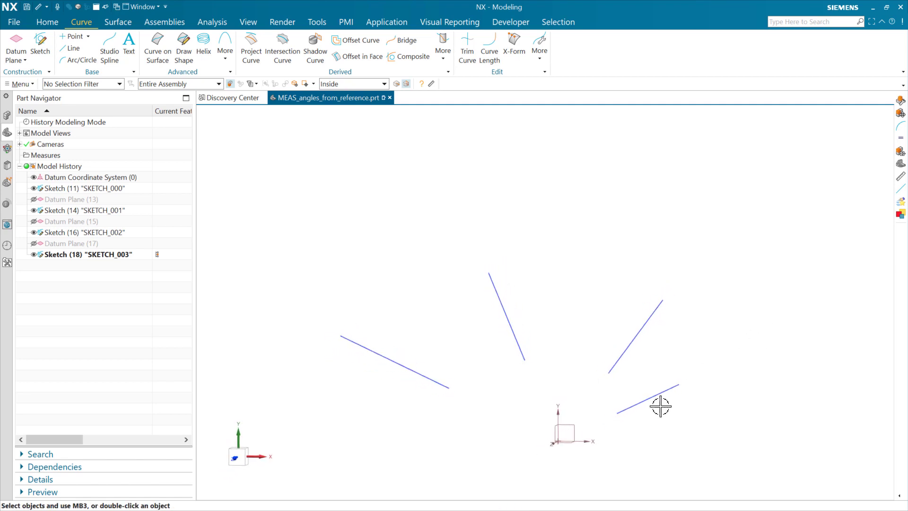
click(74, 188)
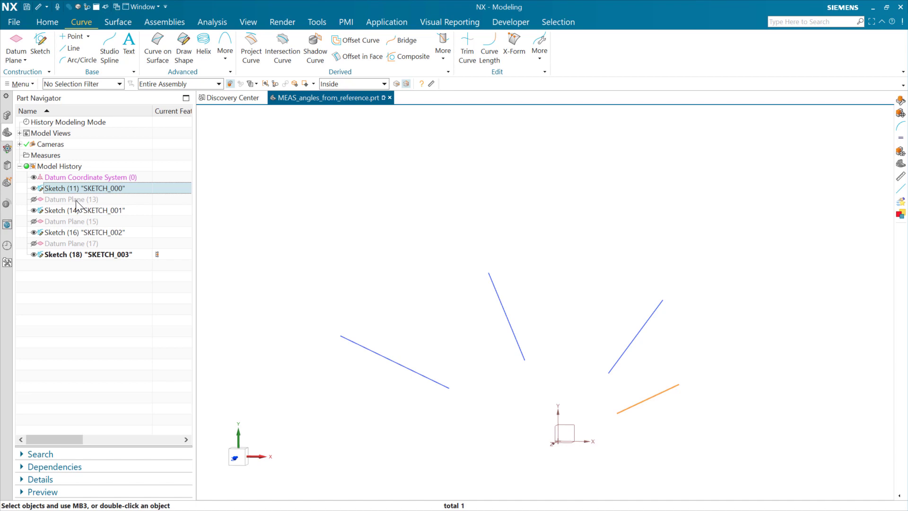
click(33, 200)
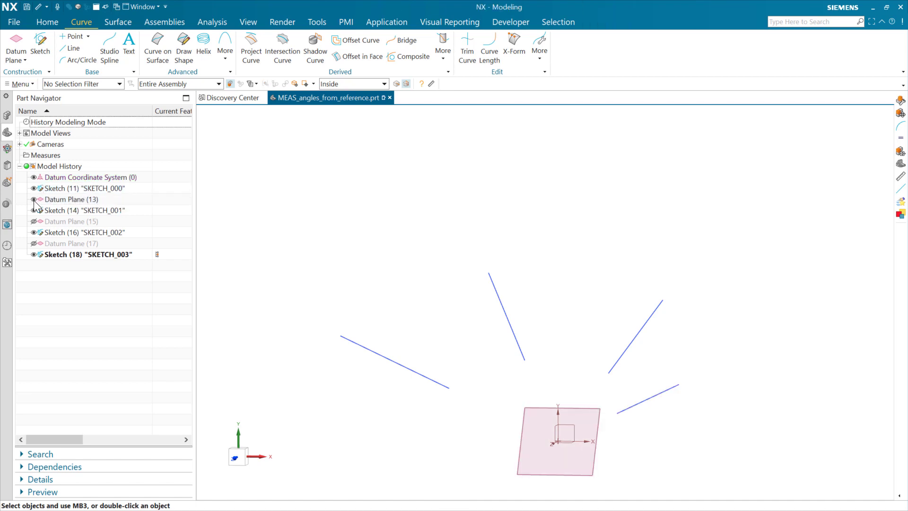
click(95, 211)
mouse_move(500, 317)
middle_down()
mouse_move(439, 314)
mouse_move(430, 254)
mouse_move(458, 310)
mouse_move(492, 274)
mouse_move(491, 333)
middle_up()
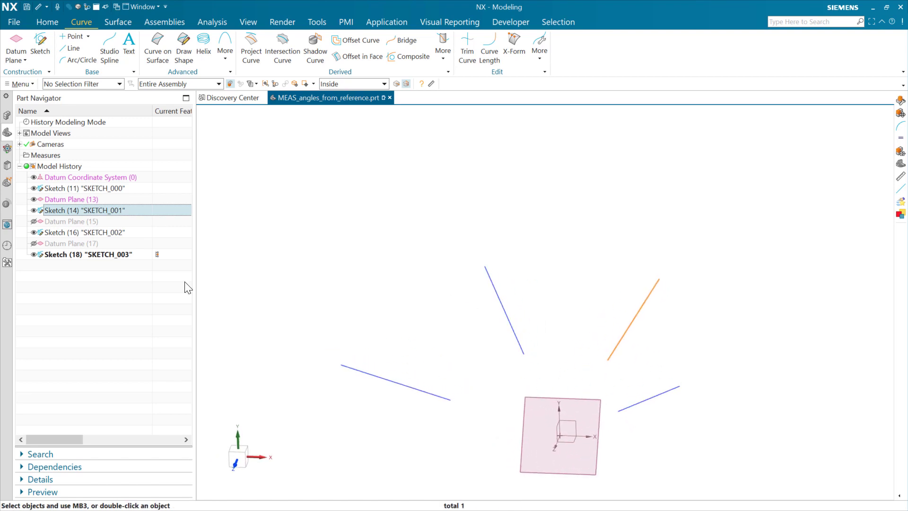
- Inspect Datum Planes (15) and (17) in turn, hiding each, and Datum Plane (13), afterwards
click(33, 221)
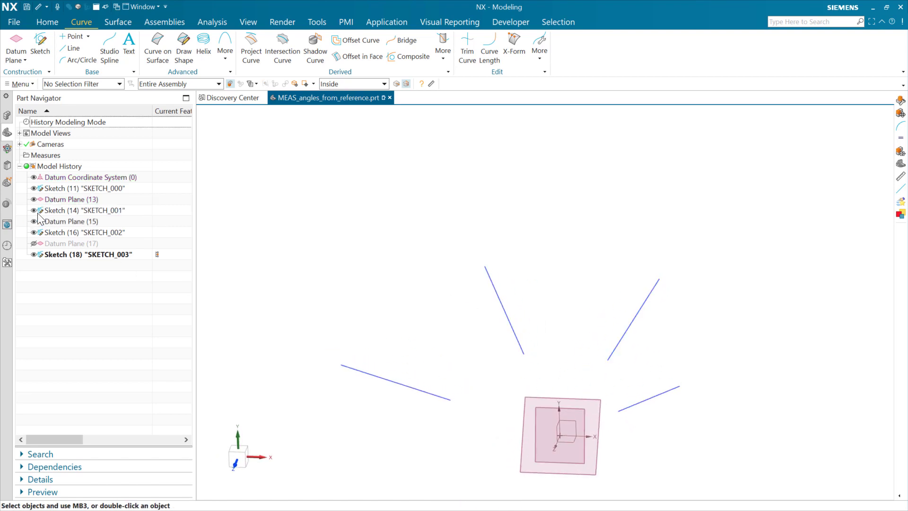
click(33, 199)
middle_drag(421, 379, 433, 397)
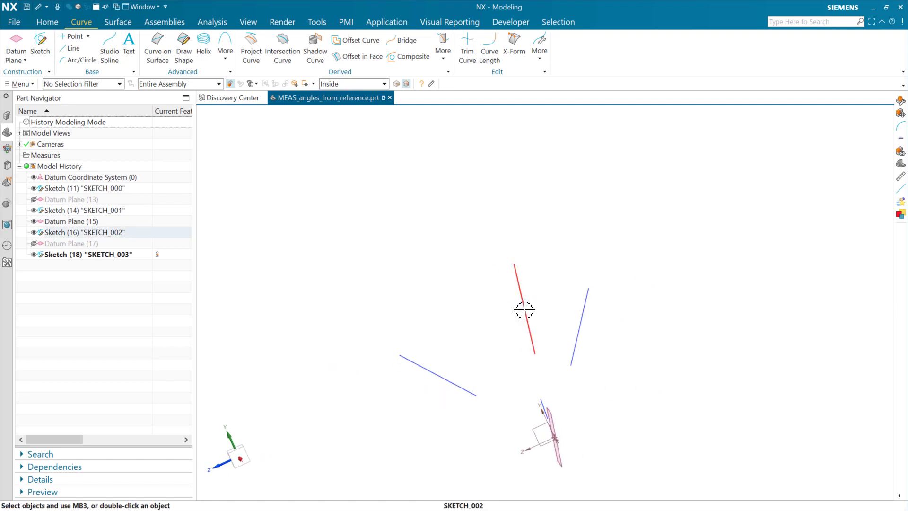
mouse_move(525, 310)
middle_down()
mouse_move(489, 321)
mouse_move(521, 302)
mouse_move(525, 316)
middle_up()
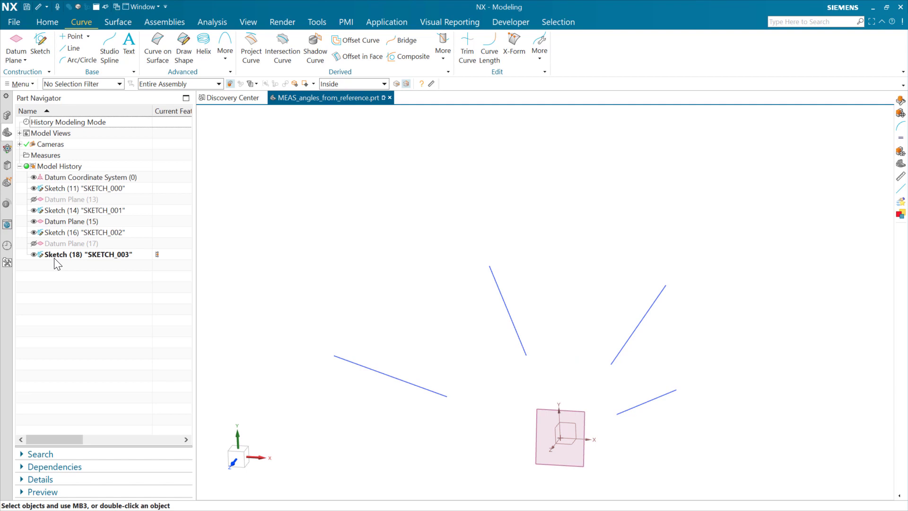
click(33, 222)
click(34, 244)
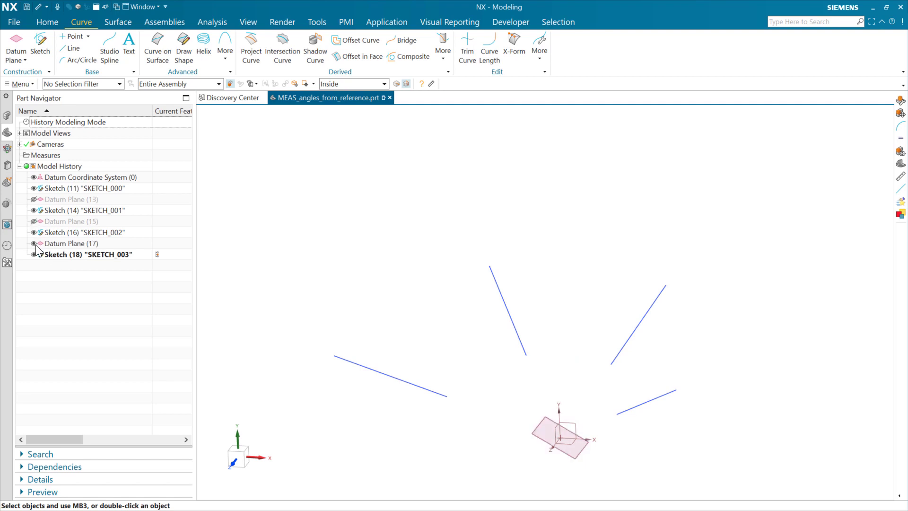
middle_drag(405, 393, 389, 379)
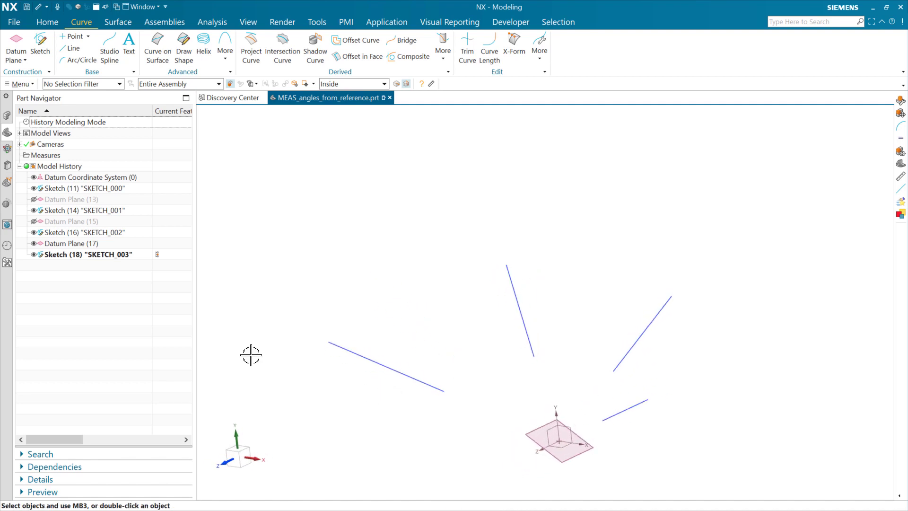
click(34, 244)
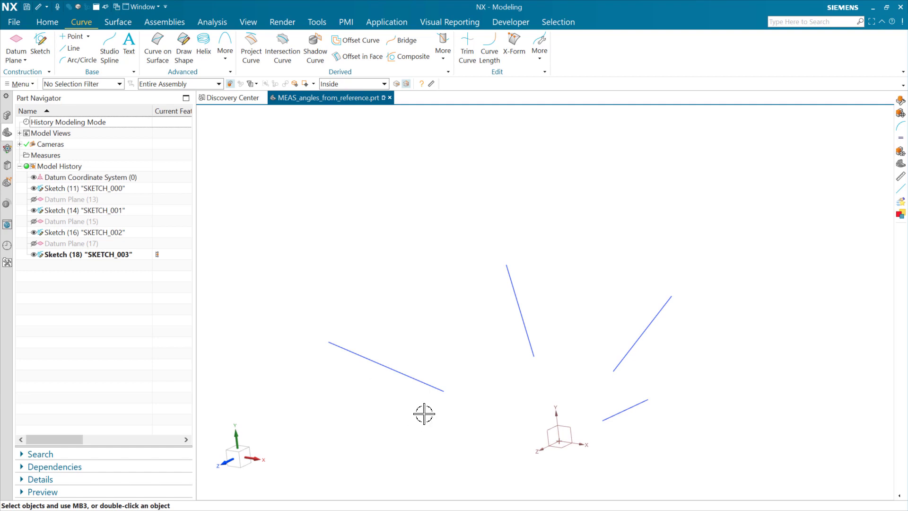
mouse_move(424, 413)
middle_down()
mouse_move(451, 413)
mouse_move(432, 415)
middle_up()
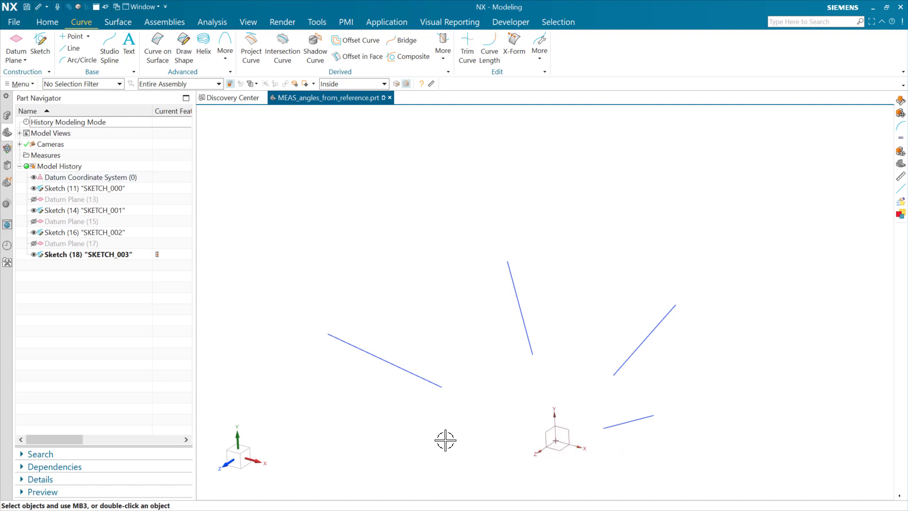
mouse_move(451, 436)
middle_down()
mouse_move(464, 435)
mouse_move(456, 435)
middle_up()
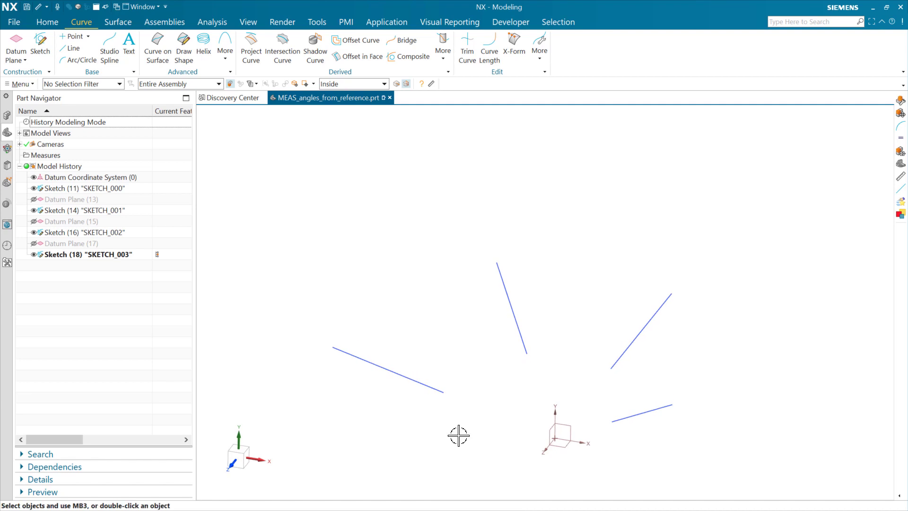
- Open Measure as a floating dialog set to the From Reference Object method
click(431, 84)
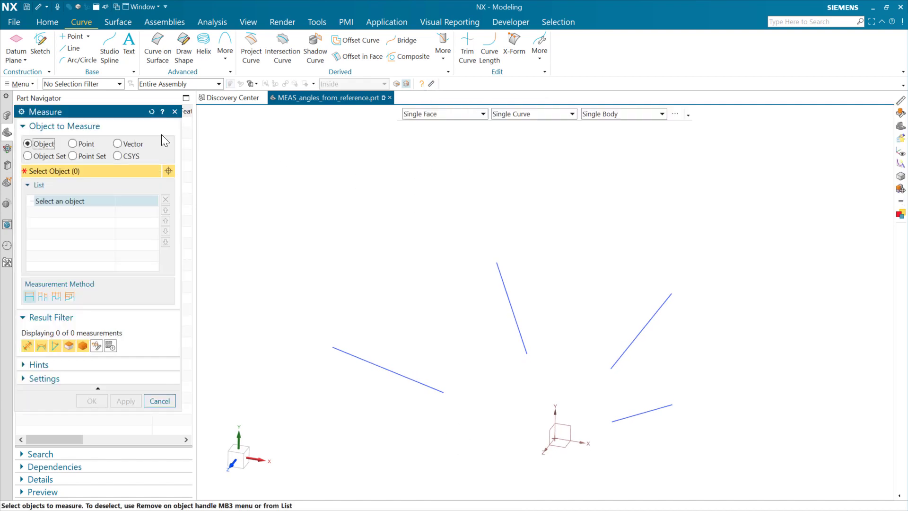
mouse_move(133, 113)
mouse_down()
mouse_move(159, 126)
mouse_move(148, 118)
mouse_up()
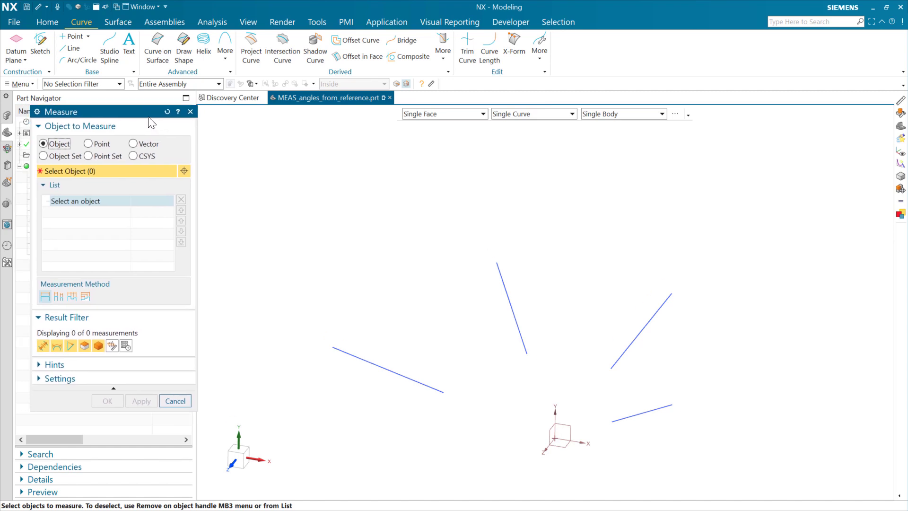
click(83, 297)
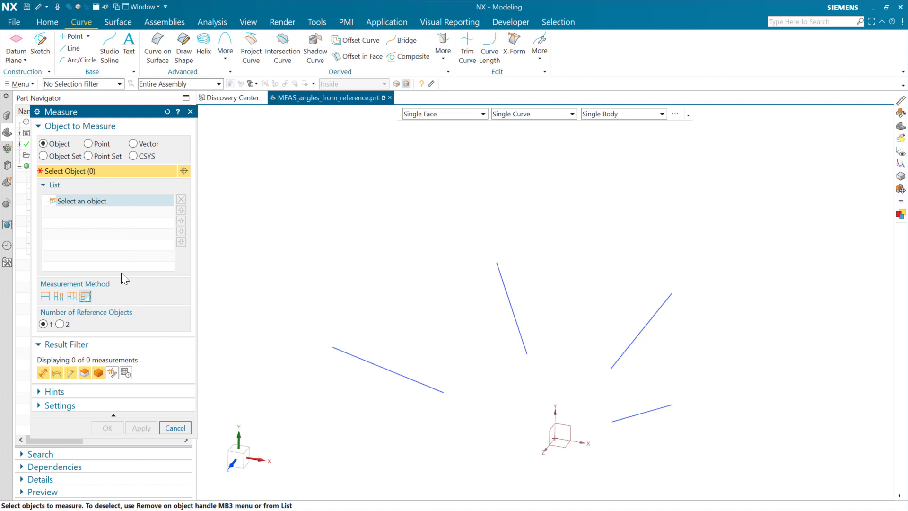
- Measure the lower-right sketch line from the datum XZ plane, giving 25.3357° and 22.0239 mm
click(563, 443)
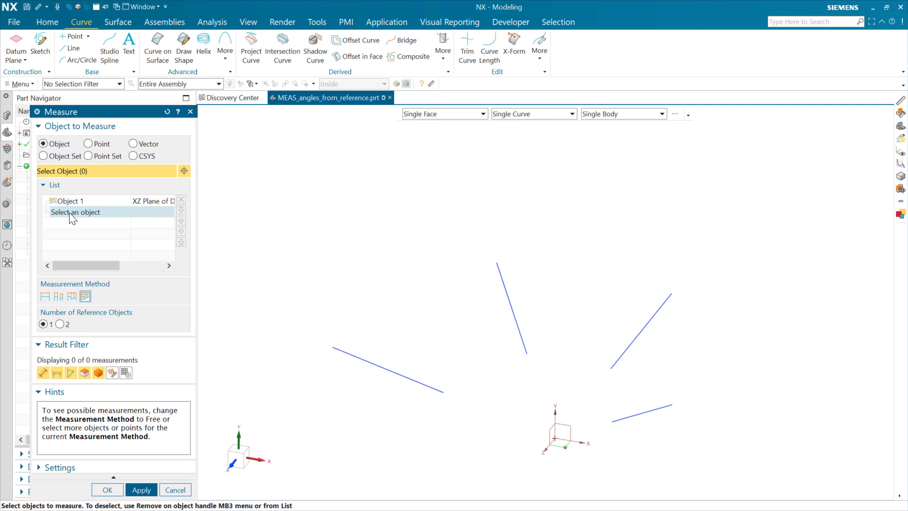
scroll(575, 399, up, 1)
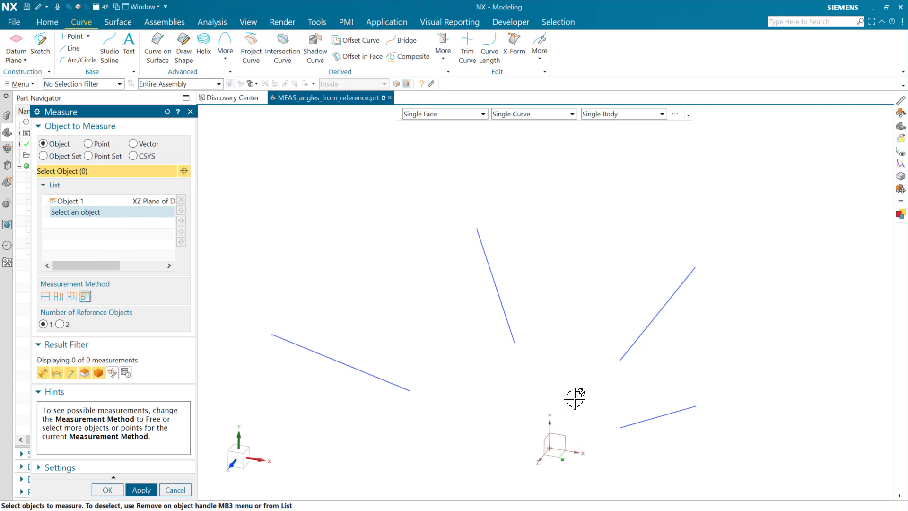
shift+middle_drag(577, 398, 620, 350)
click(691, 371)
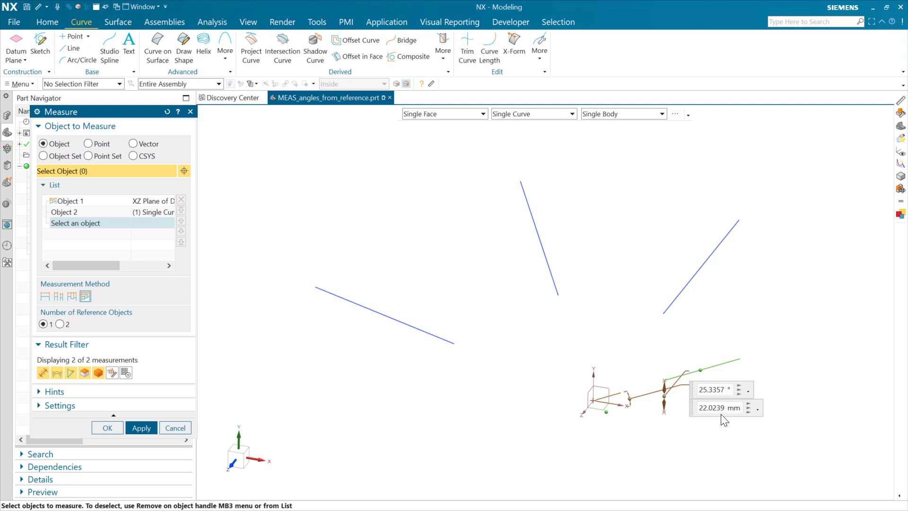
- In Settings, filter out the Distance result and keep Value Only, leaving the 25.3357° angle
click(72, 405)
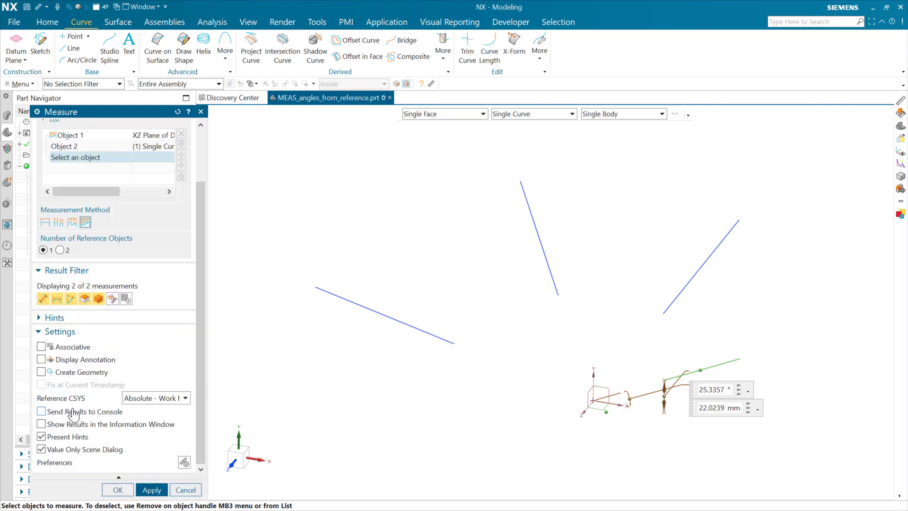
click(97, 458)
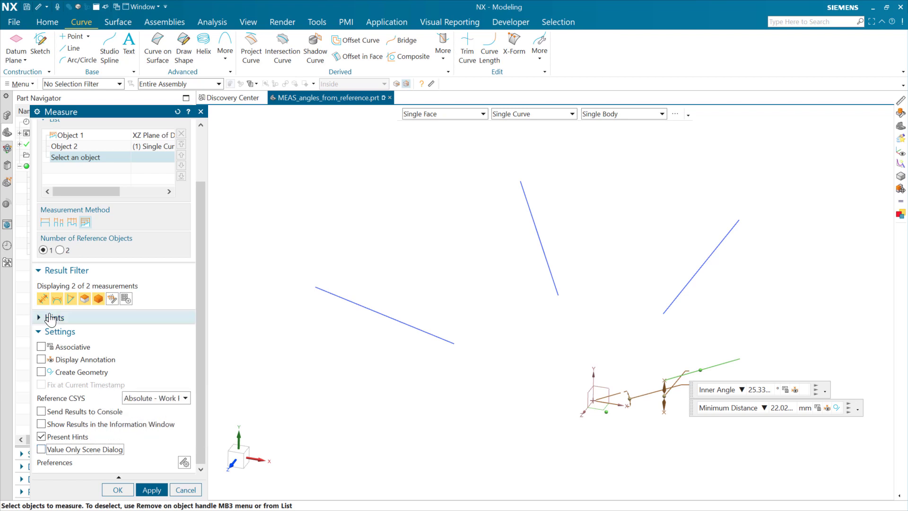
click(43, 299)
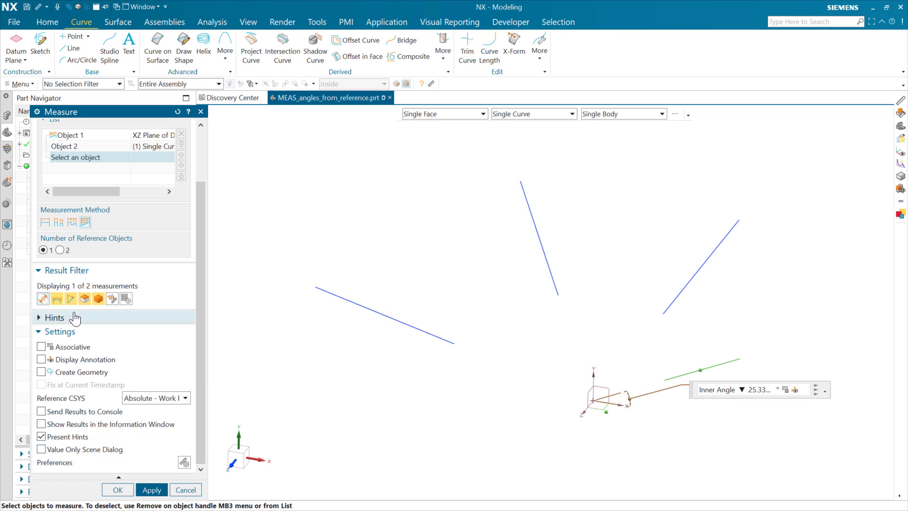
click(90, 451)
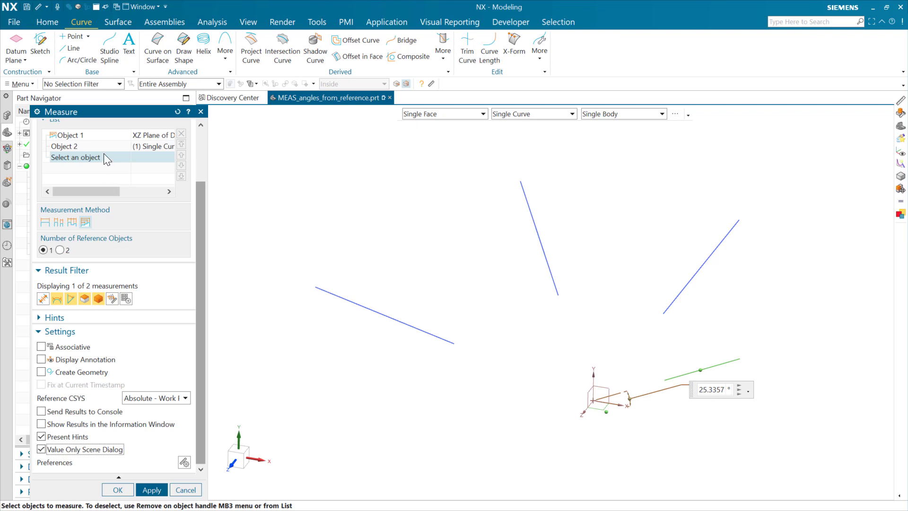
- Add the upper-right, upper and left lines, spreading the 46.4766°, 117.5815° and 153.6058° labels apart
click(111, 331)
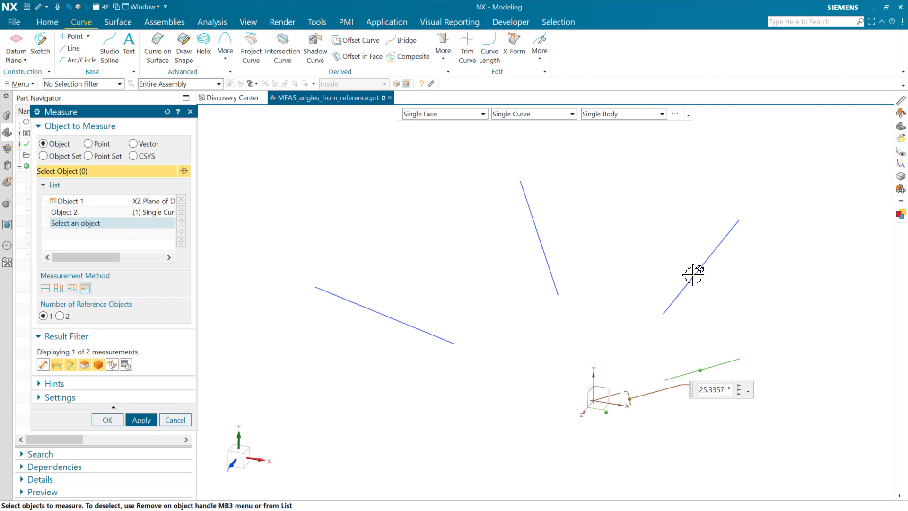
click(702, 263)
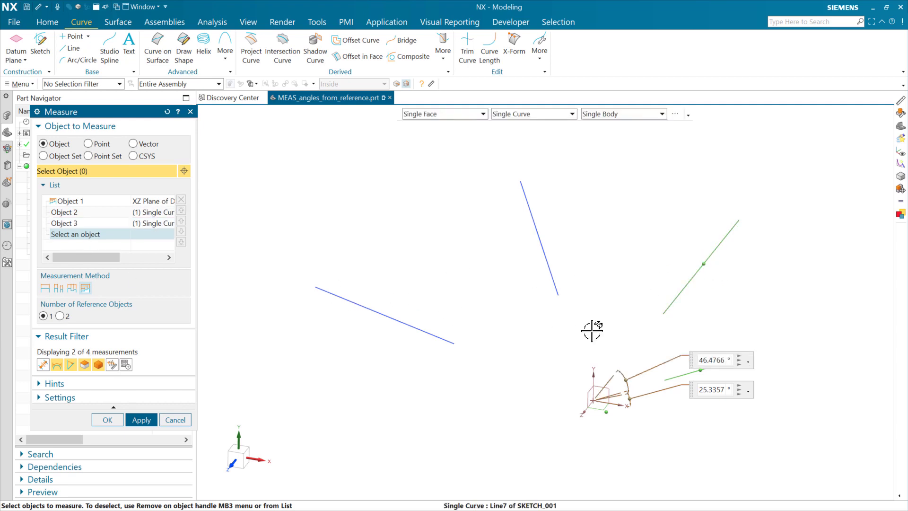
drag(668, 361, 677, 317)
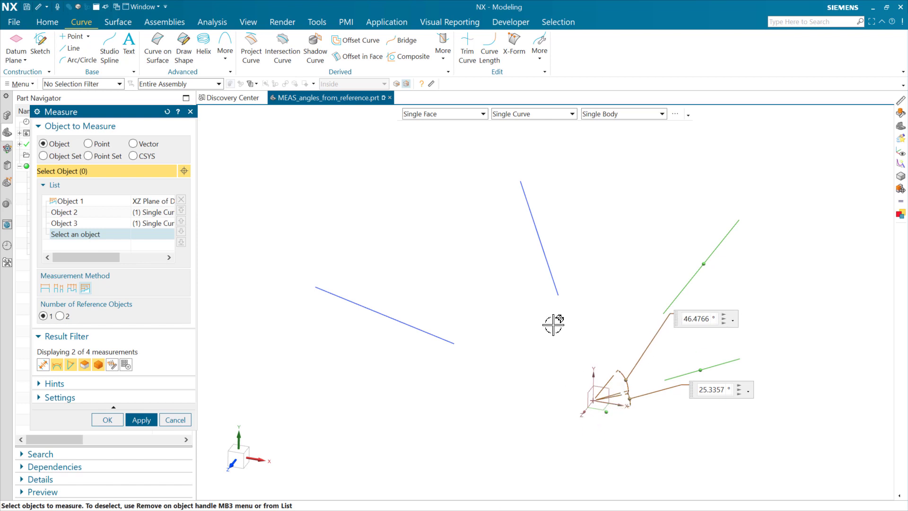
click(552, 280)
click(438, 345)
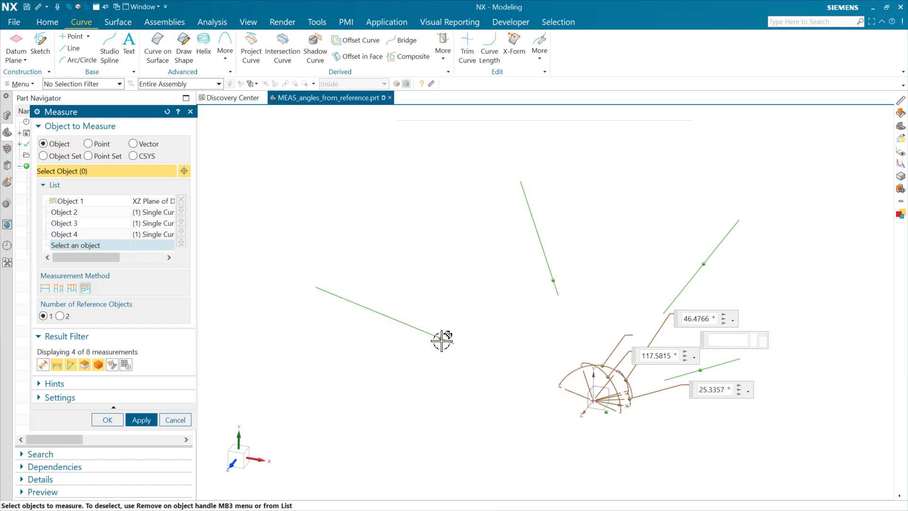
drag(625, 349, 570, 270)
drag(703, 350, 452, 351)
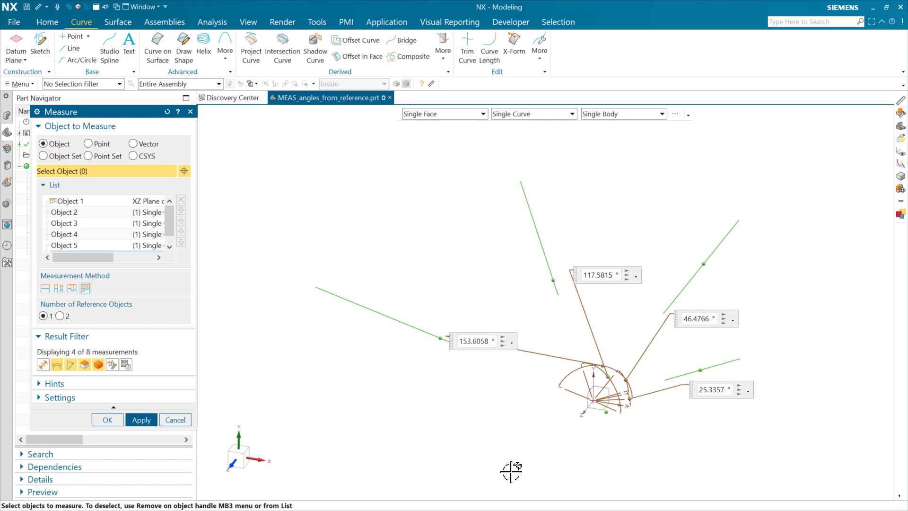
mouse_move(510, 470)
middle_down()
mouse_move(521, 449)
mouse_move(503, 457)
mouse_move(583, 437)
mouse_move(588, 451)
mouse_move(587, 401)
middle_up()
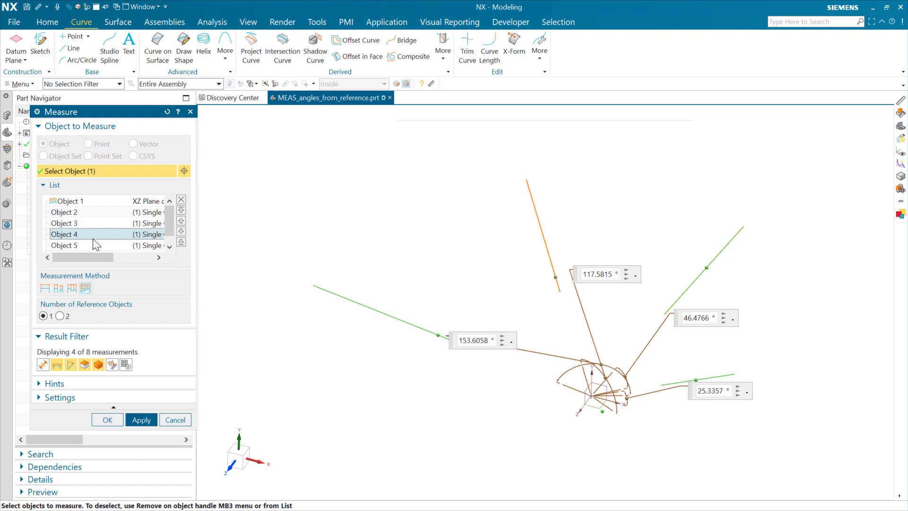
- Replace the XZ plane reference with the datum XY plane, then the YZ plane
click(92, 222)
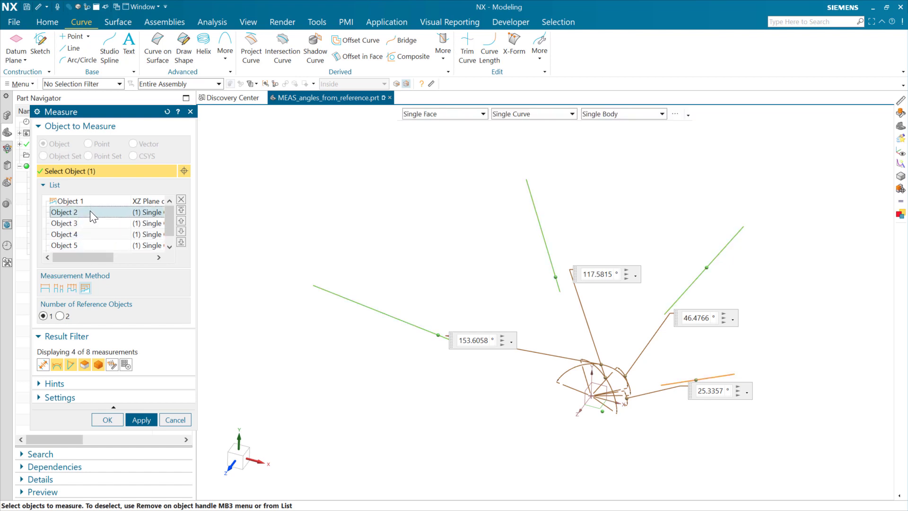
click(91, 199)
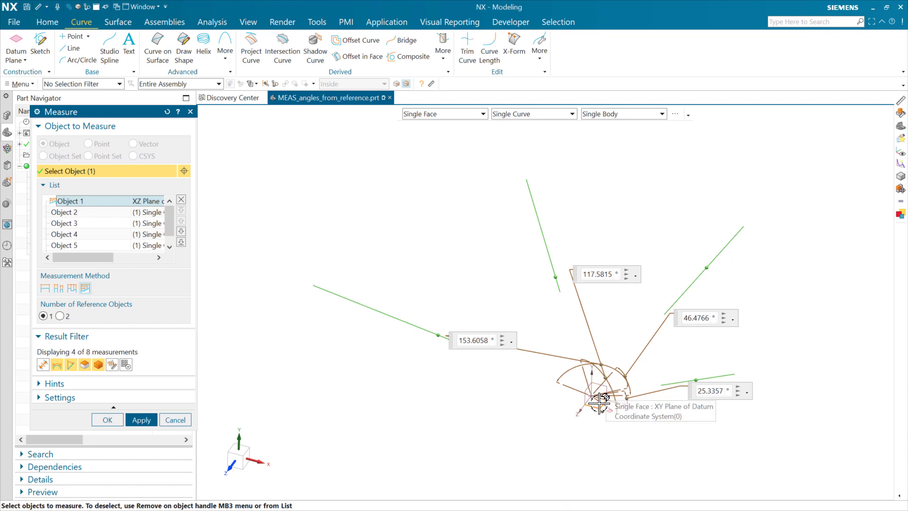
click(604, 384)
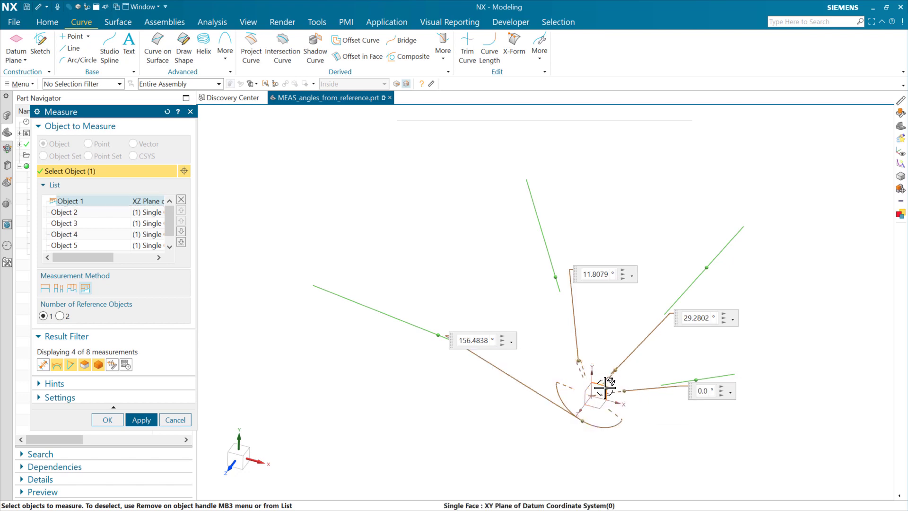
mouse_move(569, 449)
middle_down()
mouse_move(548, 452)
mouse_move(538, 478)
mouse_move(543, 457)
mouse_move(586, 447)
mouse_move(591, 463)
mouse_move(601, 445)
mouse_move(589, 442)
mouse_move(598, 446)
mouse_move(592, 432)
mouse_move(547, 422)
mouse_move(584, 440)
middle_up()
click(568, 414)
- Swap the reference through the datum X, Y and Z axes, then back to the XZ plane
click(598, 402)
click(592, 381)
middle_drag(592, 381, 559, 432)
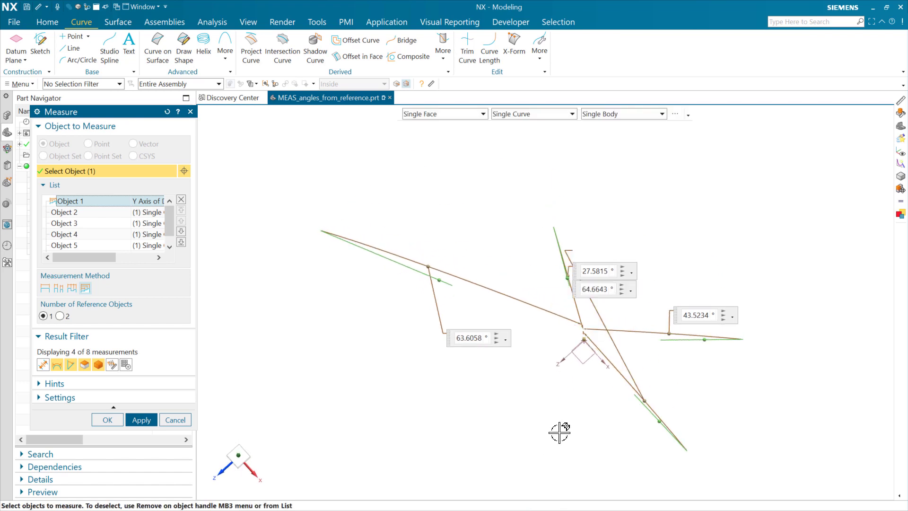
click(563, 359)
middle_drag(563, 389, 599, 371)
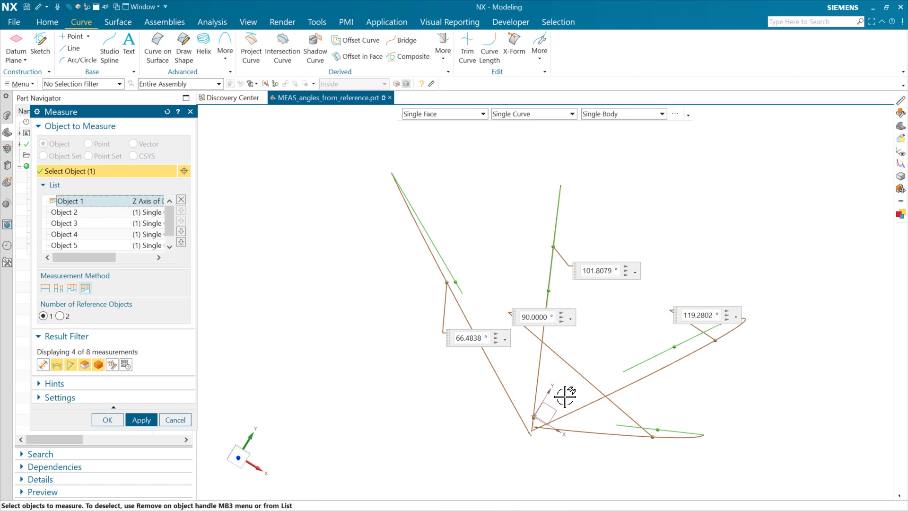
middle_drag(565, 396, 531, 369)
click(547, 418)
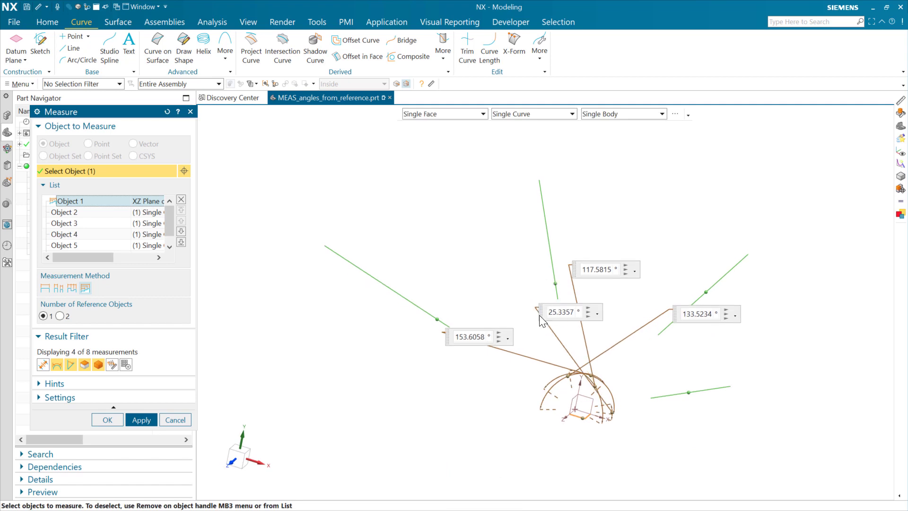
- Drag the 25.3357° angle label down to the lower right of the view
drag(540, 317, 687, 390)
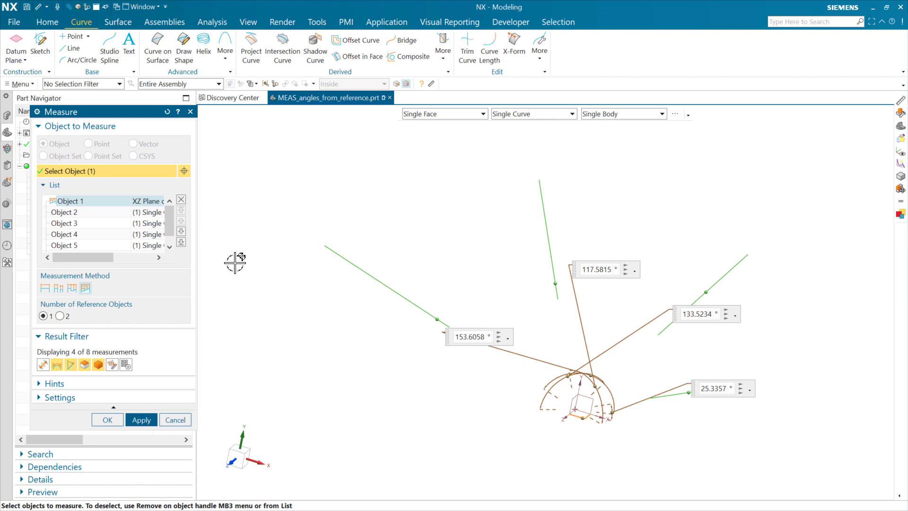
- Reset the measurement and measure the short lower-right line from the datum X axis
click(167, 112)
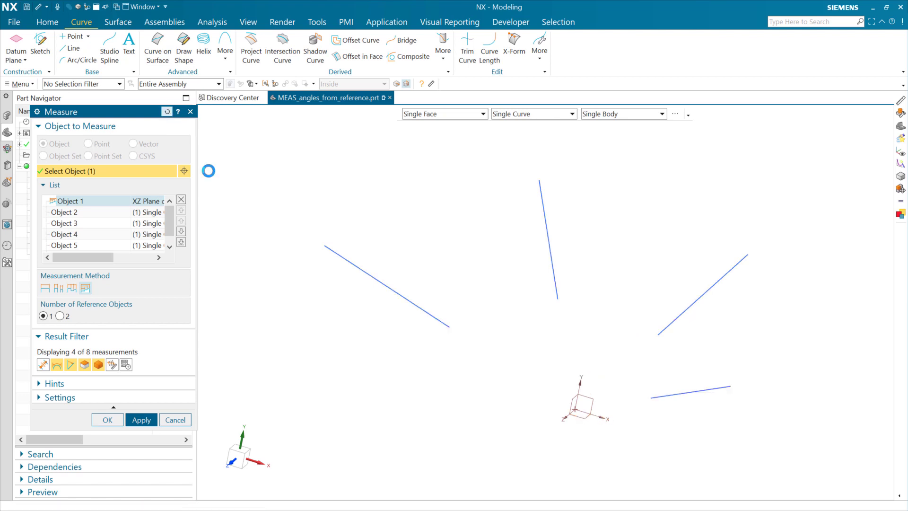
click(602, 419)
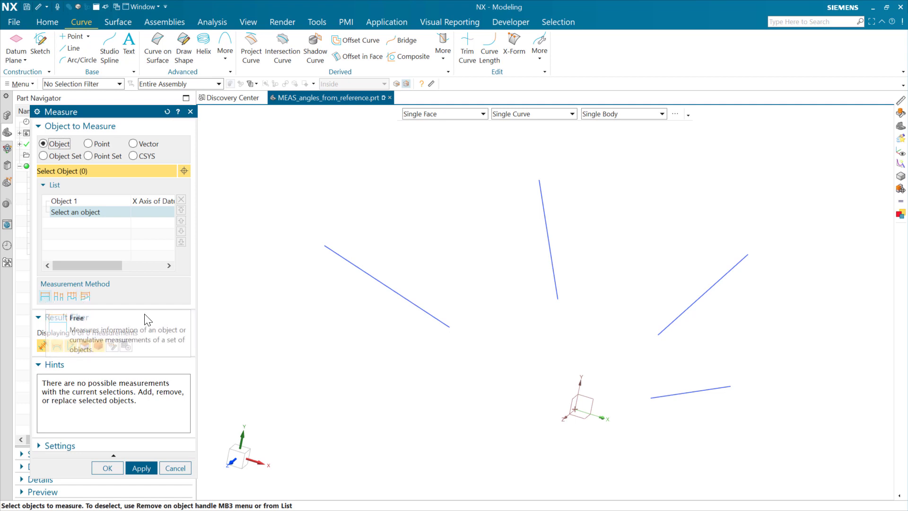
click(666, 395)
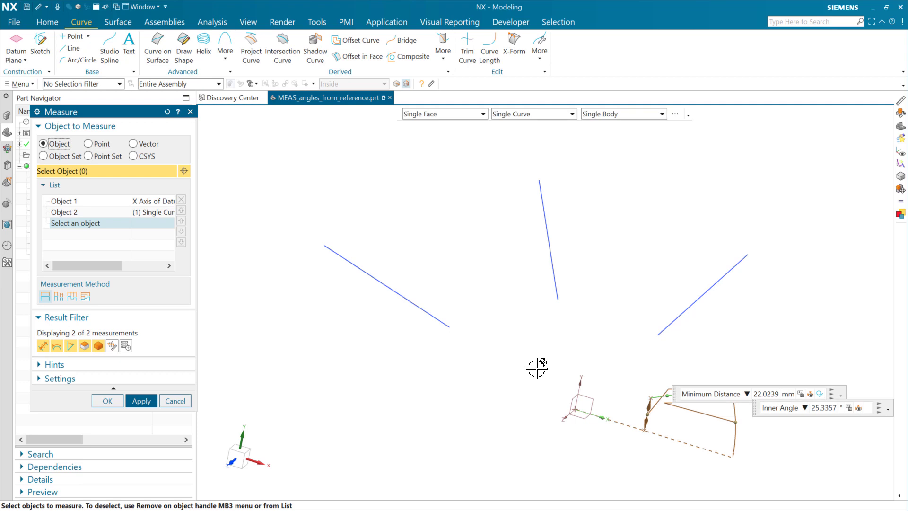
- Filter out the minimum distance and curve length results, leaving the 25.3357° angle
click(42, 346)
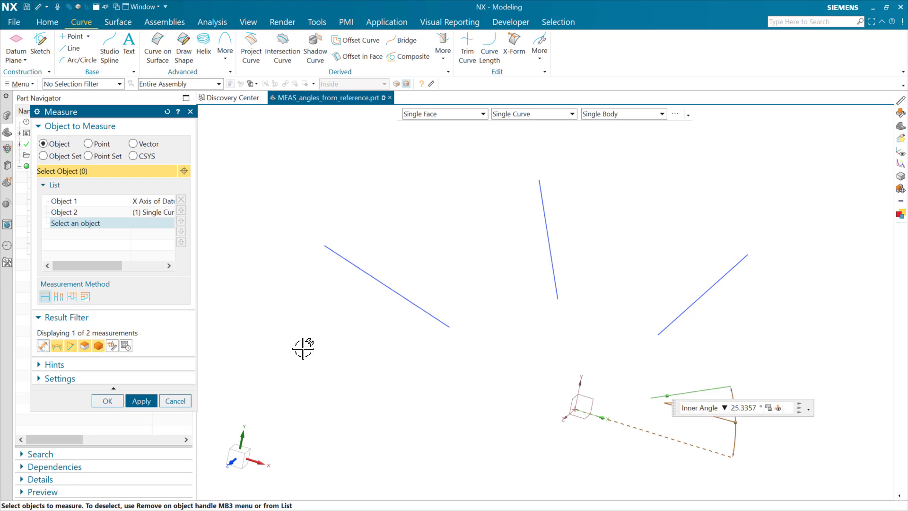
click(75, 214)
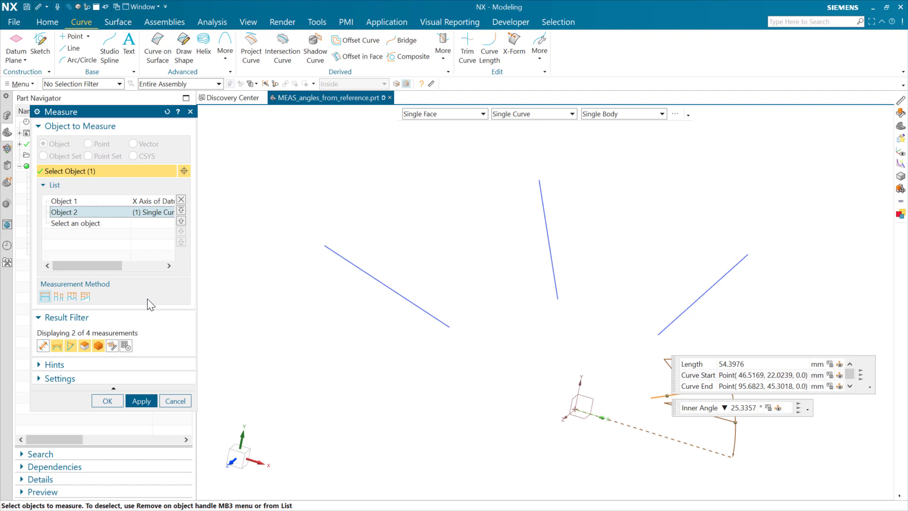
click(56, 346)
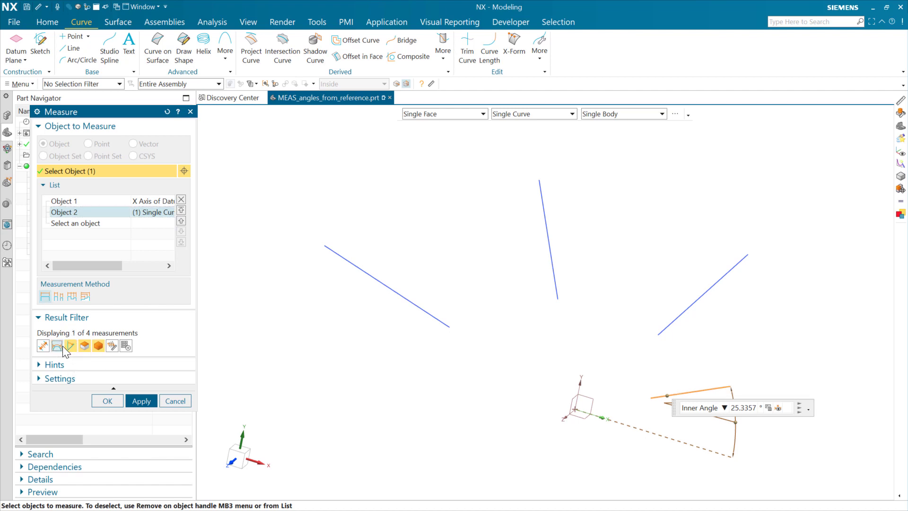
- Re-enable the inner angle and cycle through the right, top, left and short lines, ending on 61.0000°
click(70, 346)
click(72, 345)
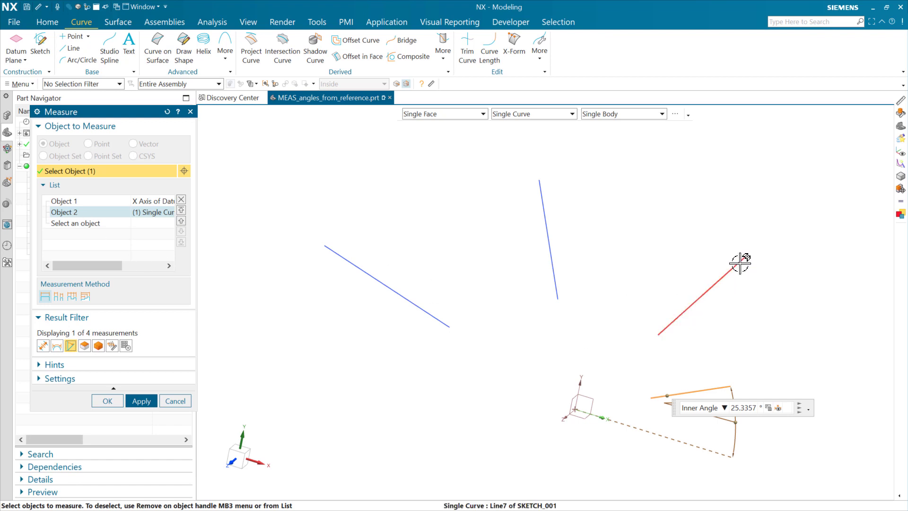
click(735, 282)
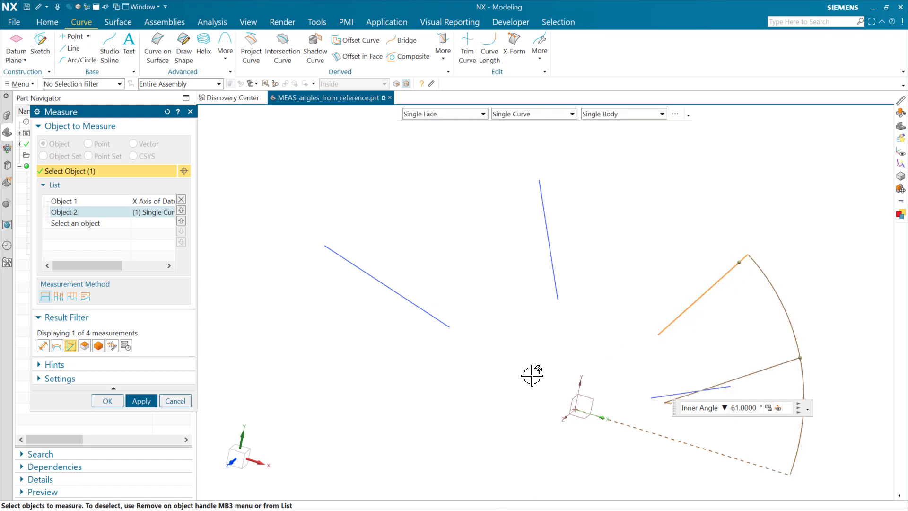
click(542, 197)
click(359, 269)
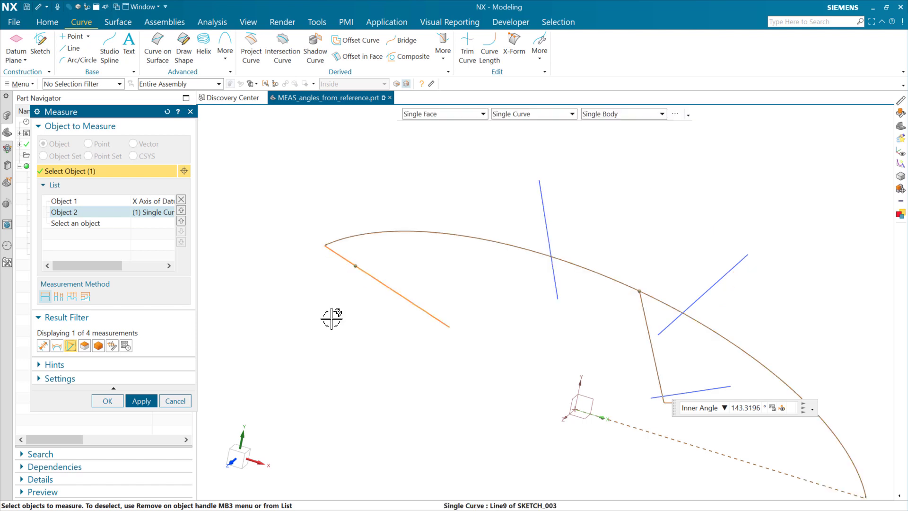
click(550, 236)
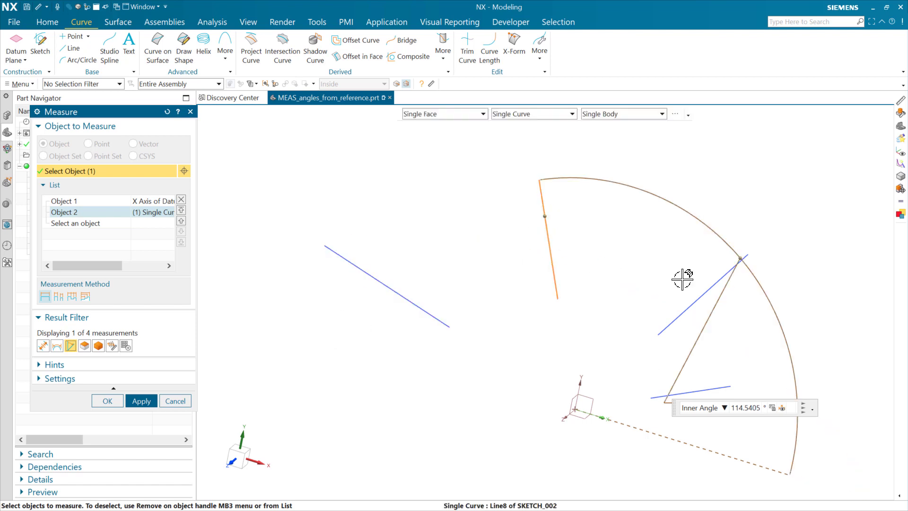
click(706, 289)
click(686, 392)
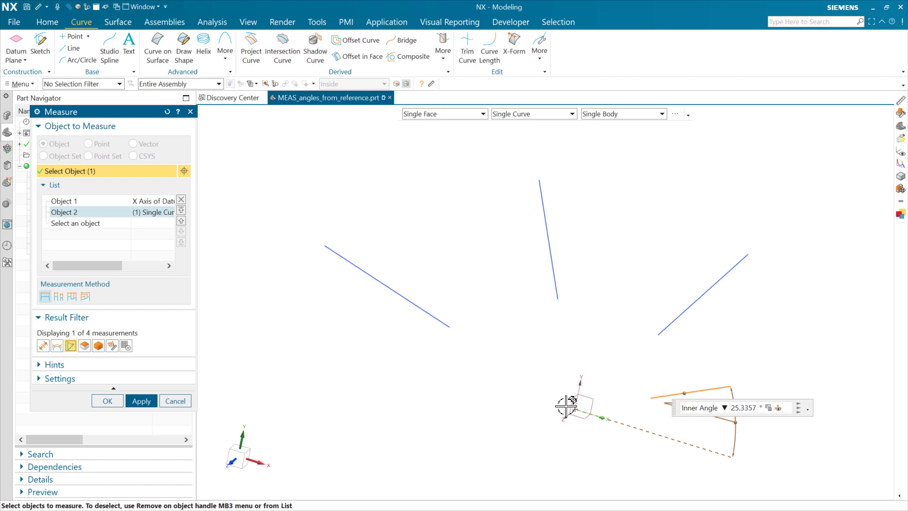
click(422, 310)
click(541, 193)
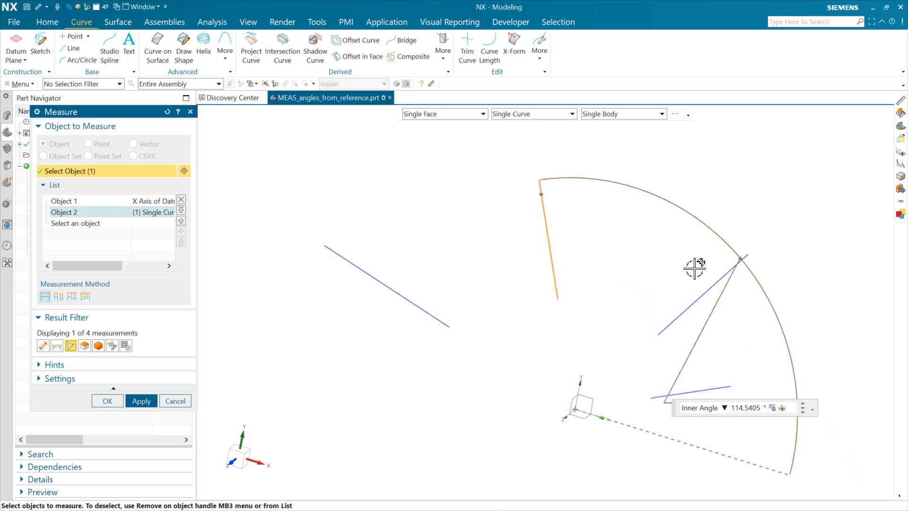
click(704, 294)
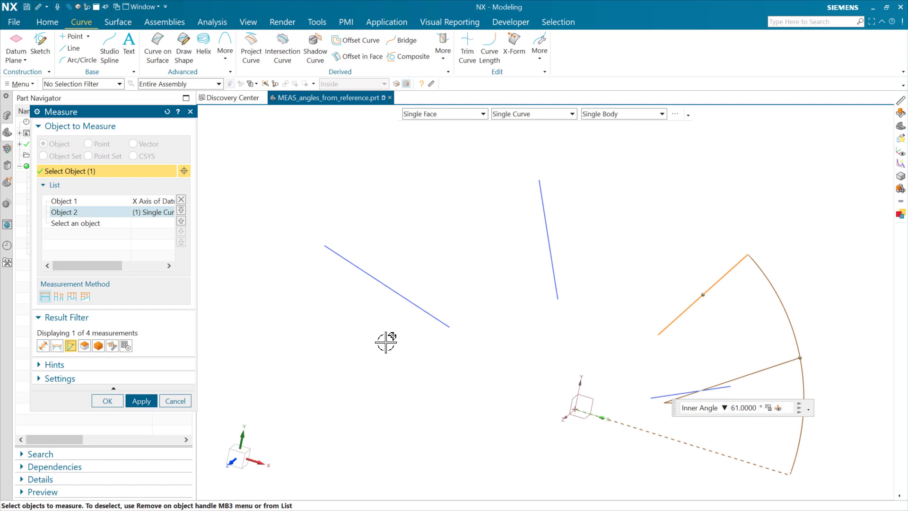
- Switch to minimum distance and compare short, top and left lines: 60.6310, 62.9148, 58.5395 mm
click(43, 346)
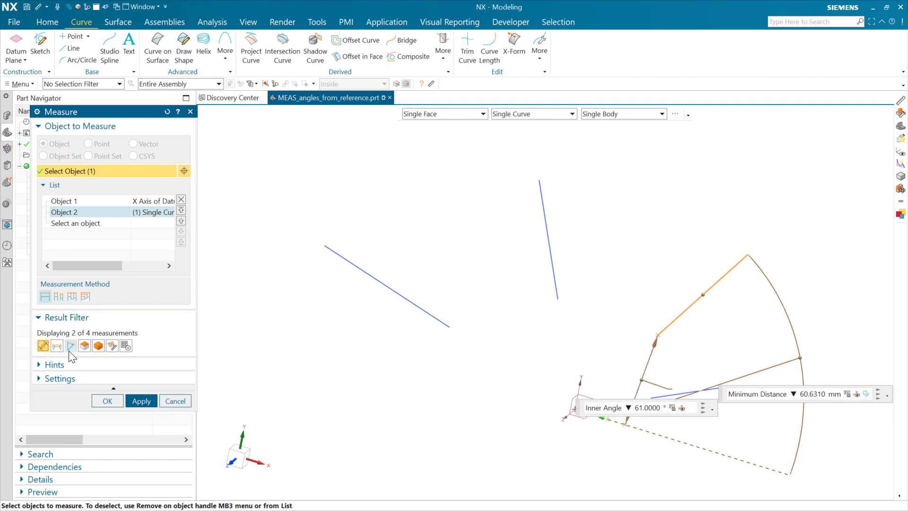
click(71, 346)
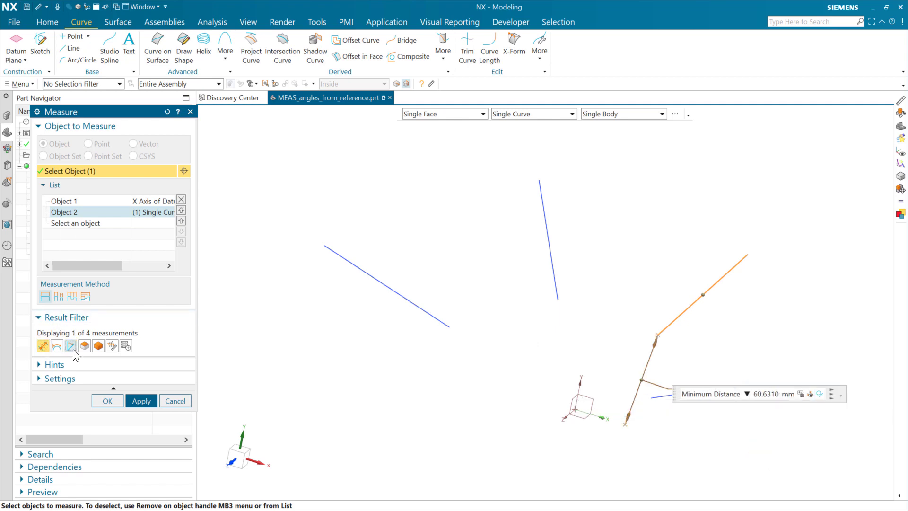
click(657, 393)
click(557, 267)
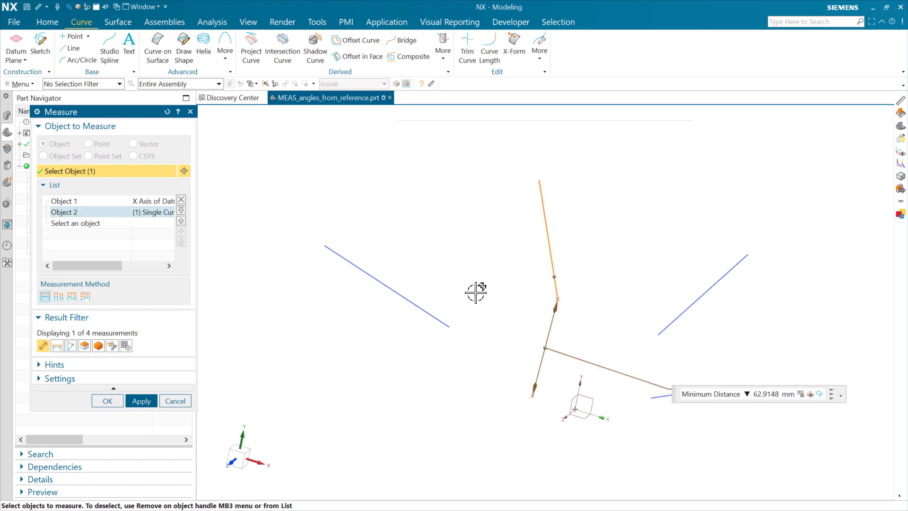
click(424, 311)
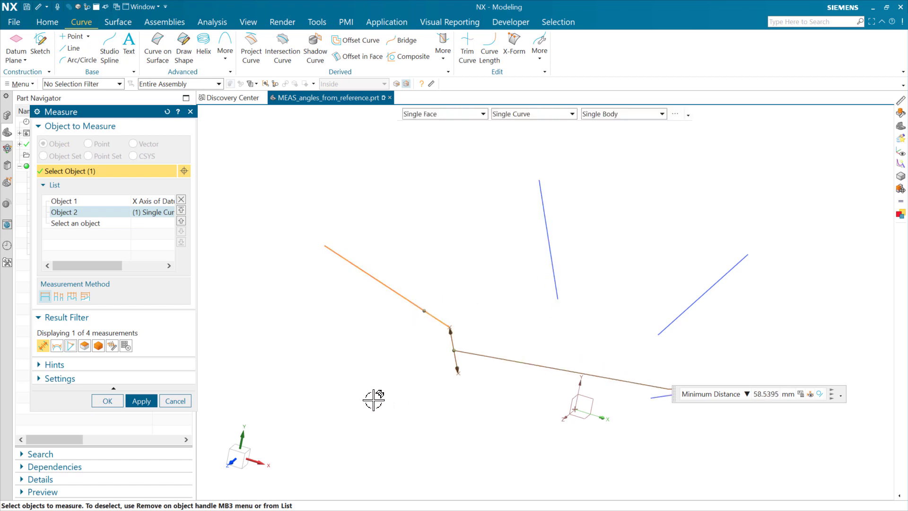